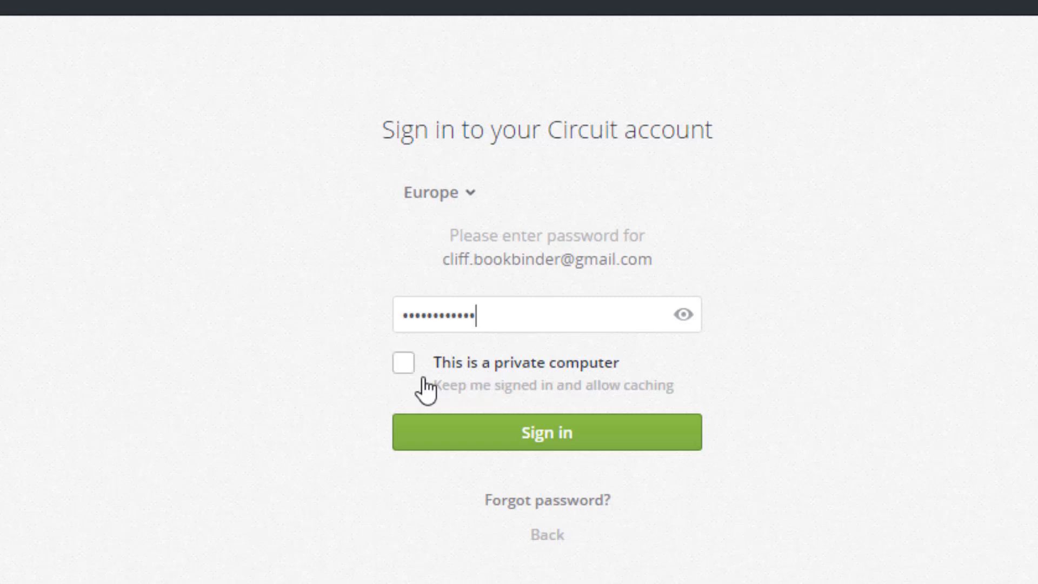
Step: Sign in to Circuit with 'This is a private computer' ticked
click(403, 364)
click(600, 440)
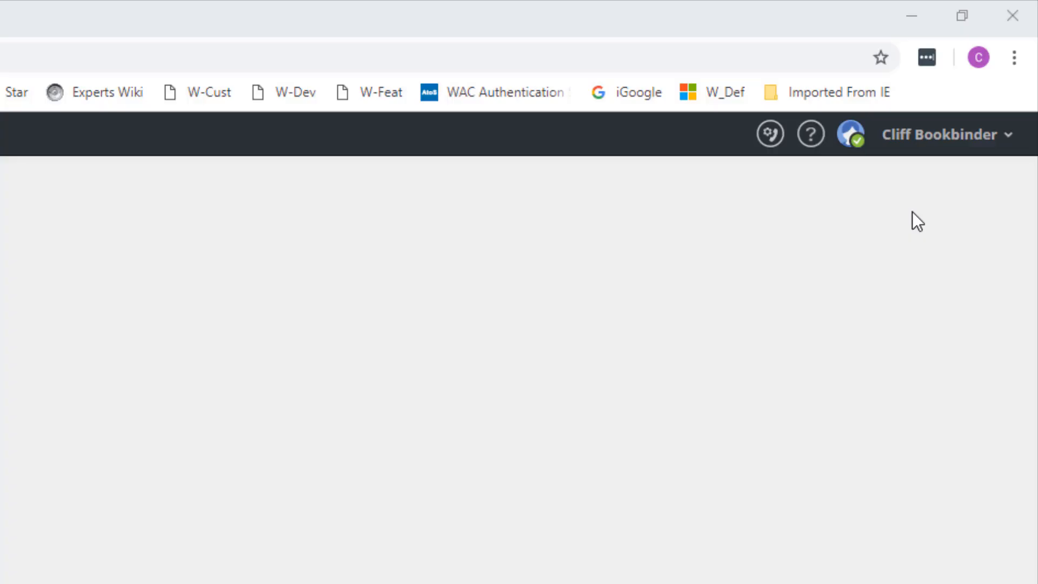
Step: Go to Administration from the account menu and show the Users tab
click(924, 141)
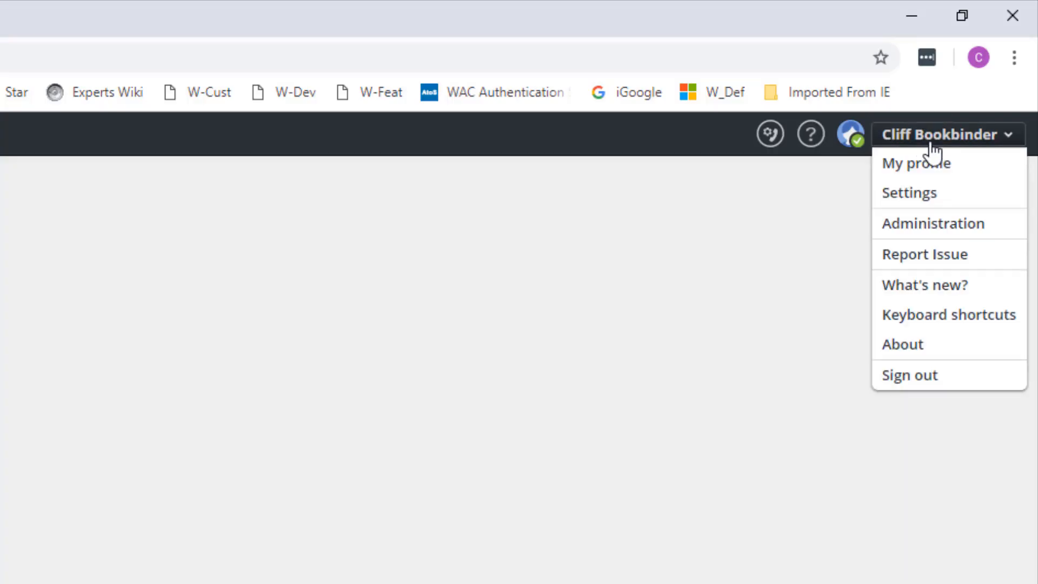
click(949, 226)
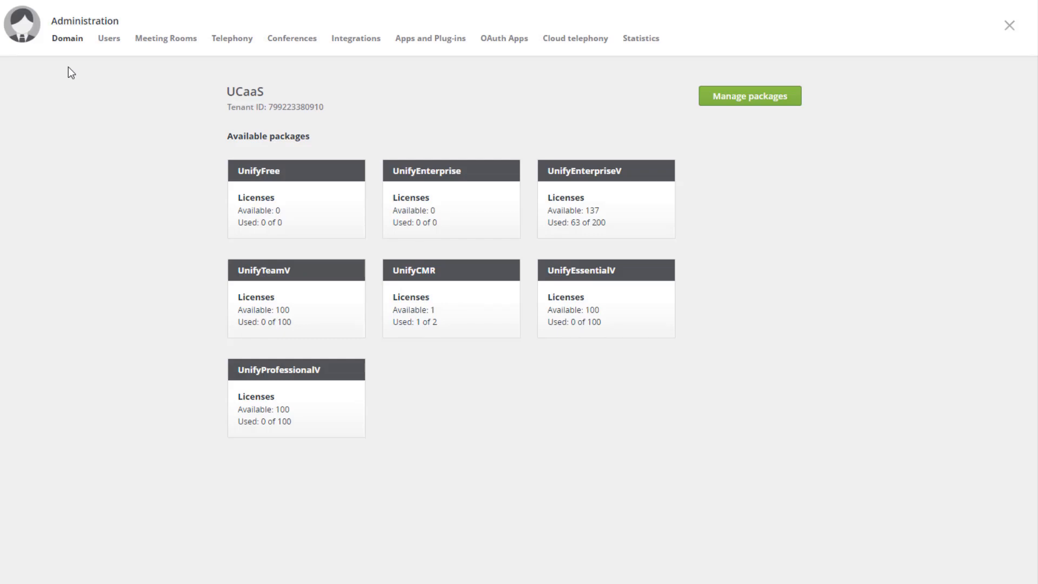
click(116, 39)
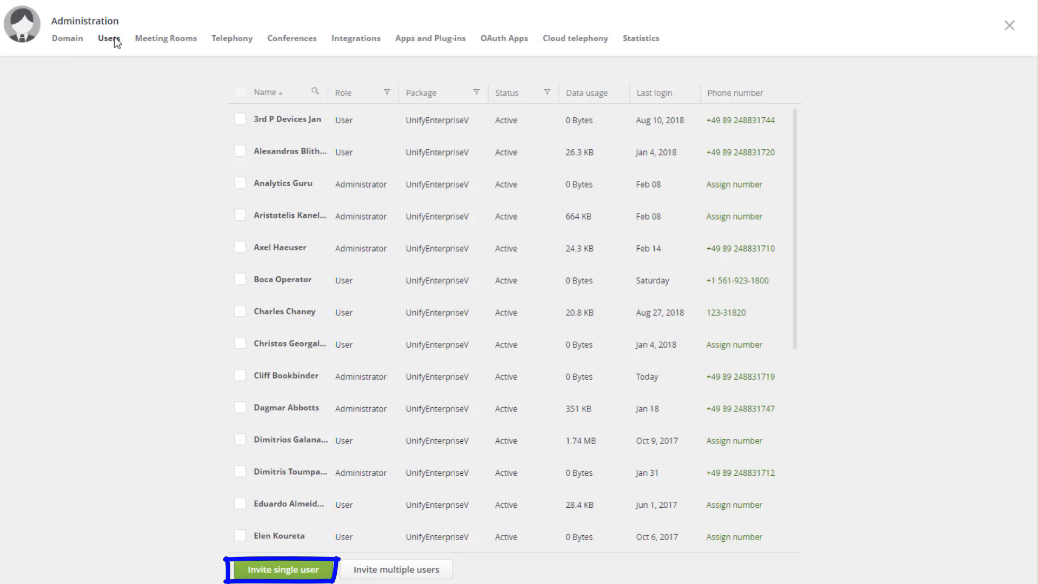
Step: Invite a single user with their first name, last name and e-mail address on UnifyEnterpriseV
click(266, 564)
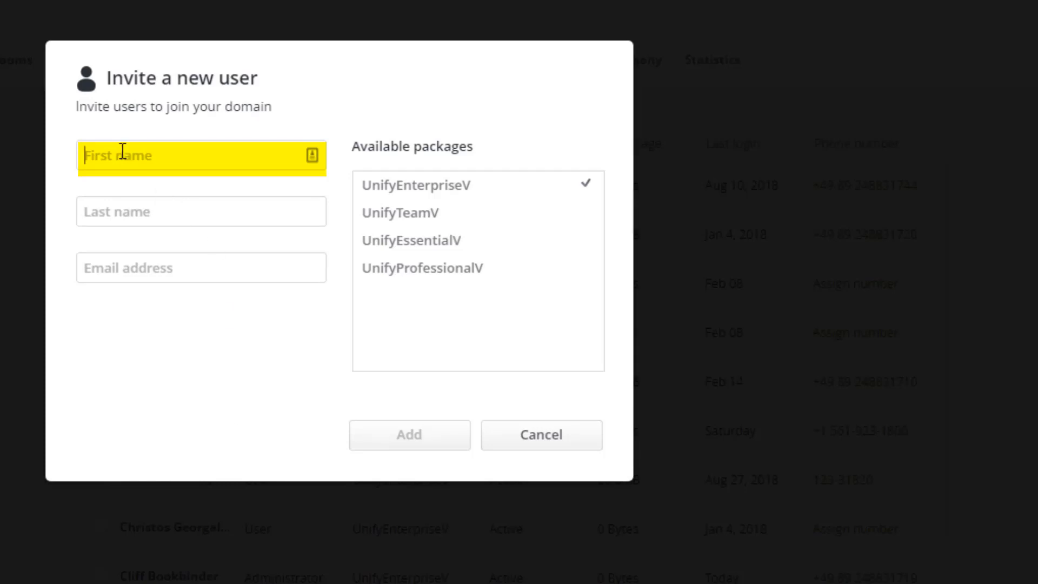
click(120, 208)
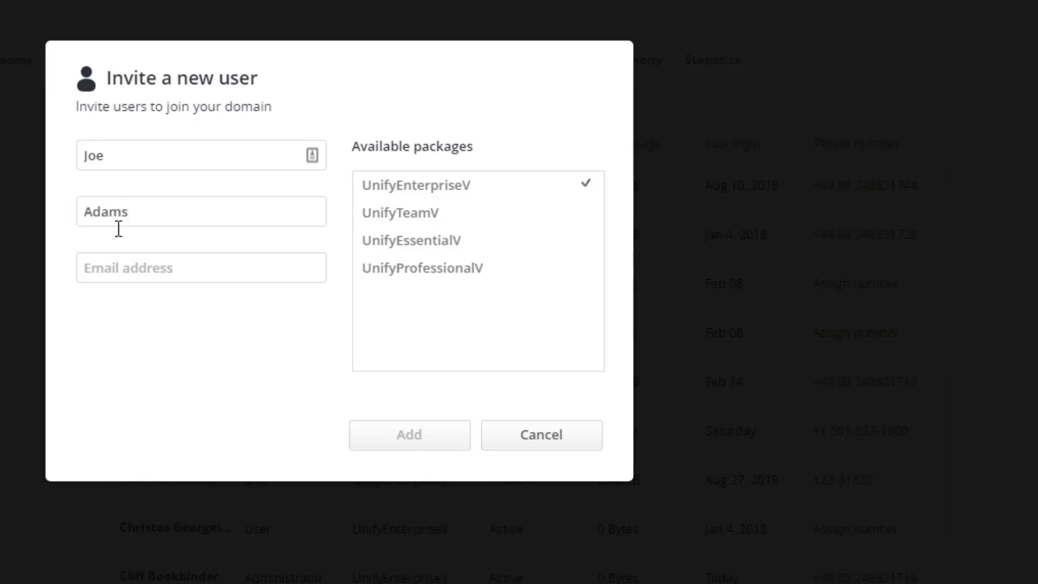
click(99, 270)
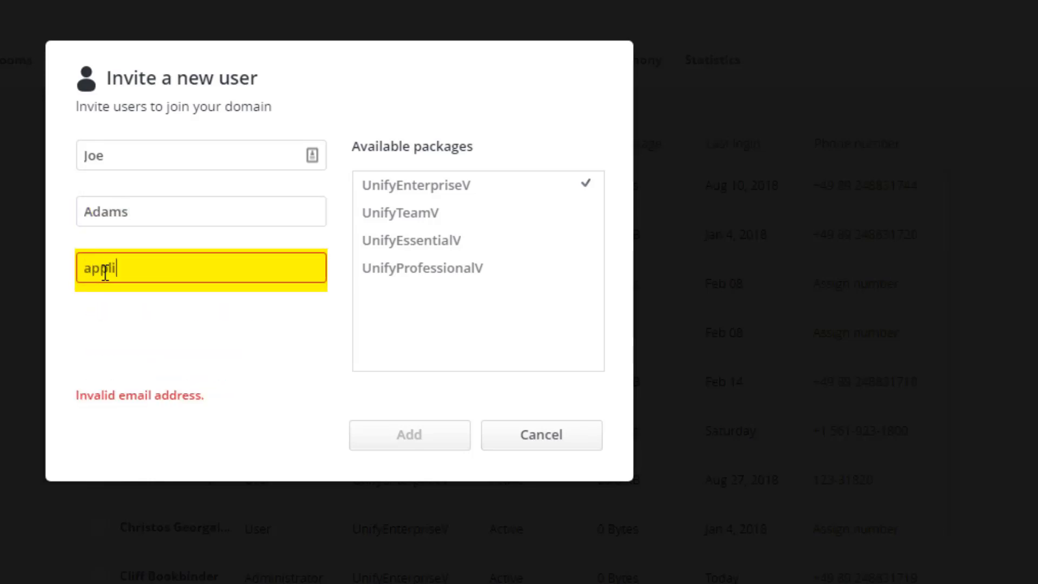
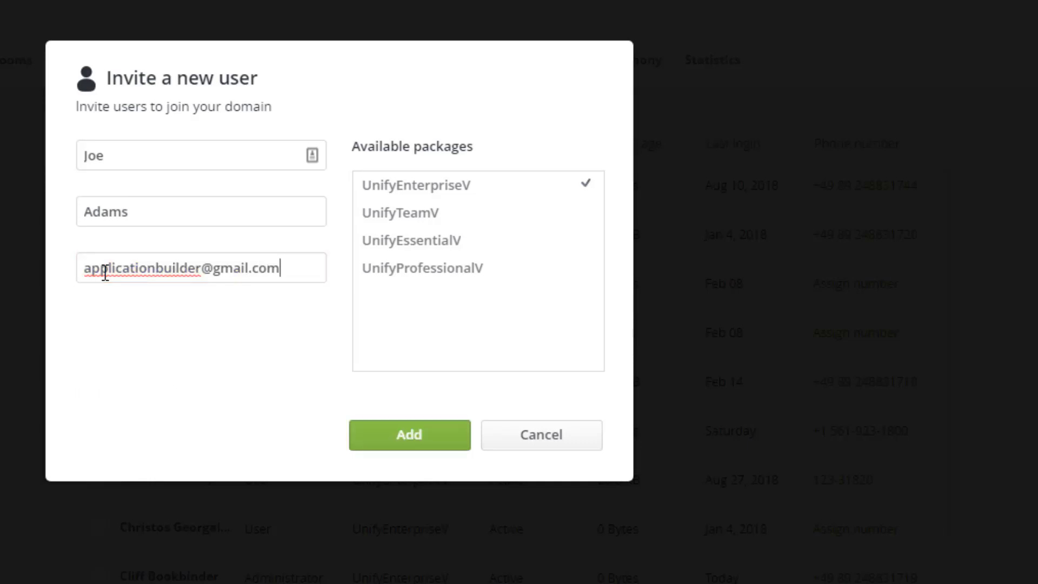
click(385, 221)
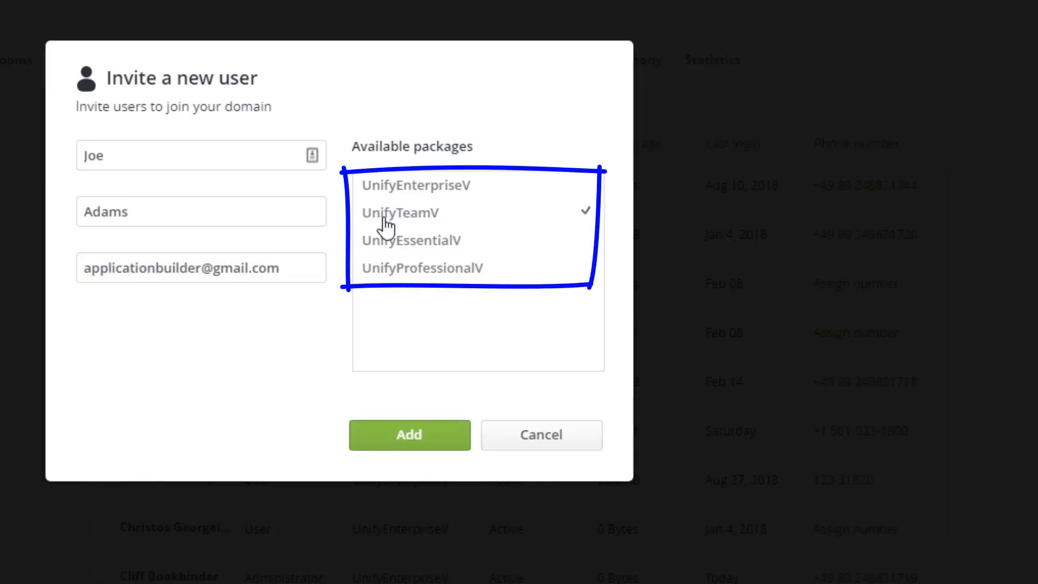
click(421, 190)
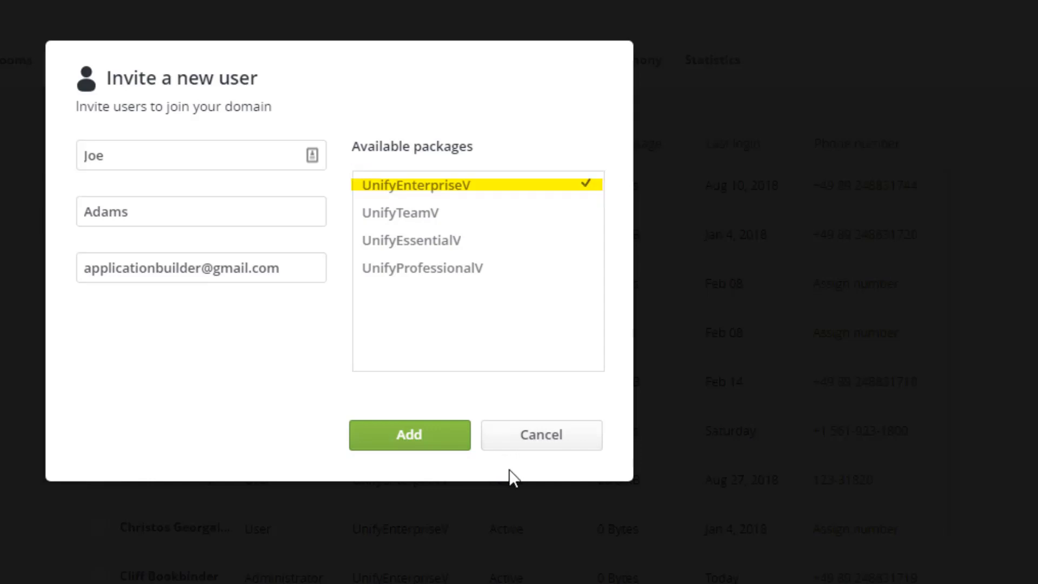
click(416, 436)
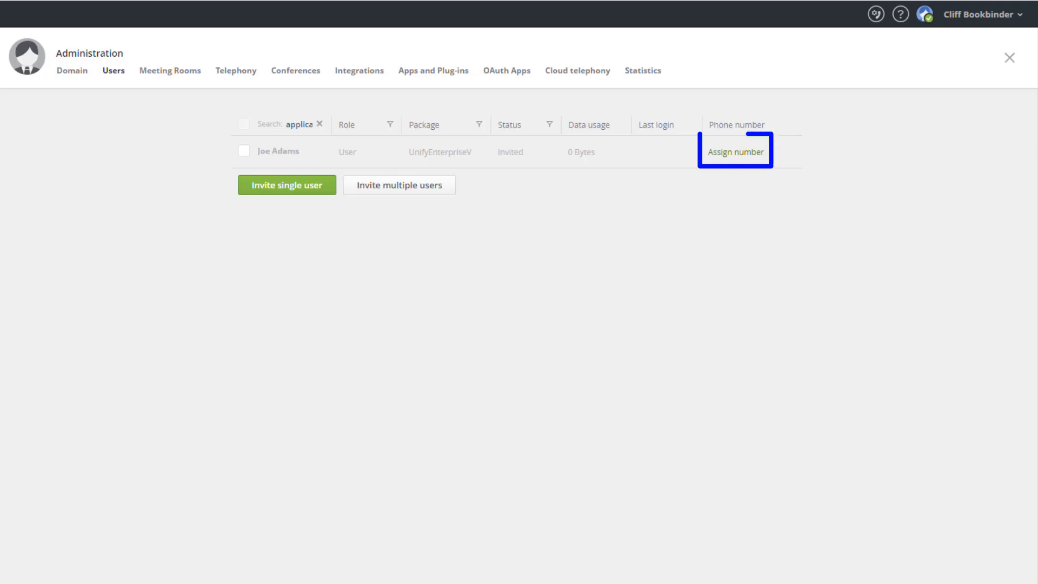
Step: Open the invited user's details via Assign number in the Phone number column
click(725, 154)
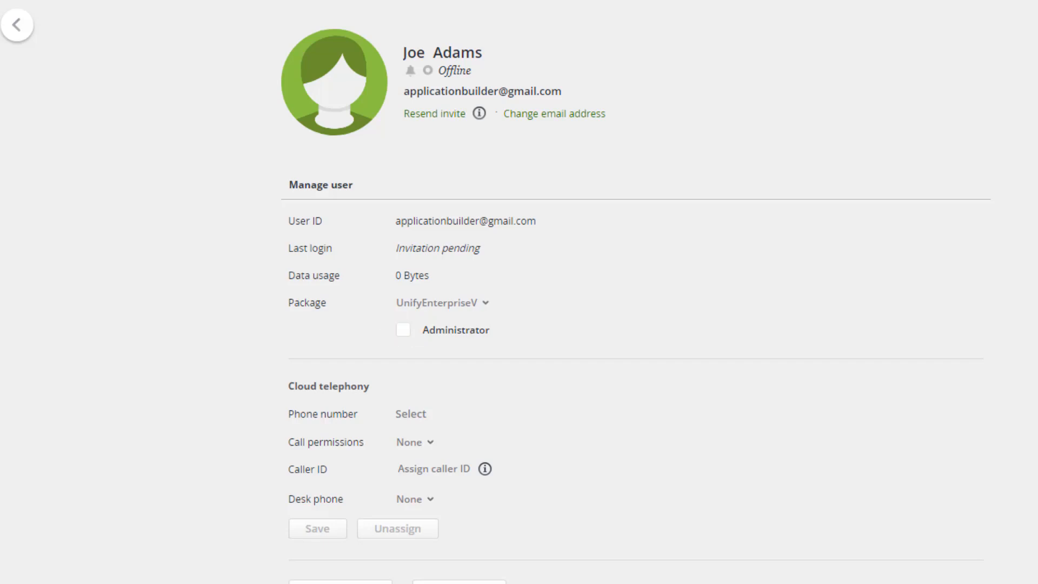
Step: Assign the third available phone number from the Select phone number list
click(420, 416)
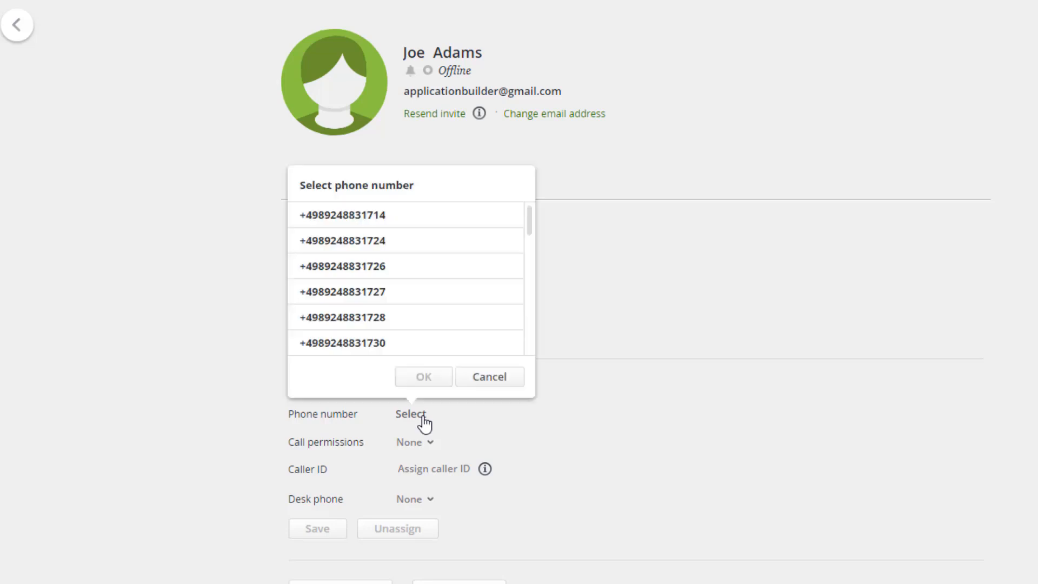
click(394, 270)
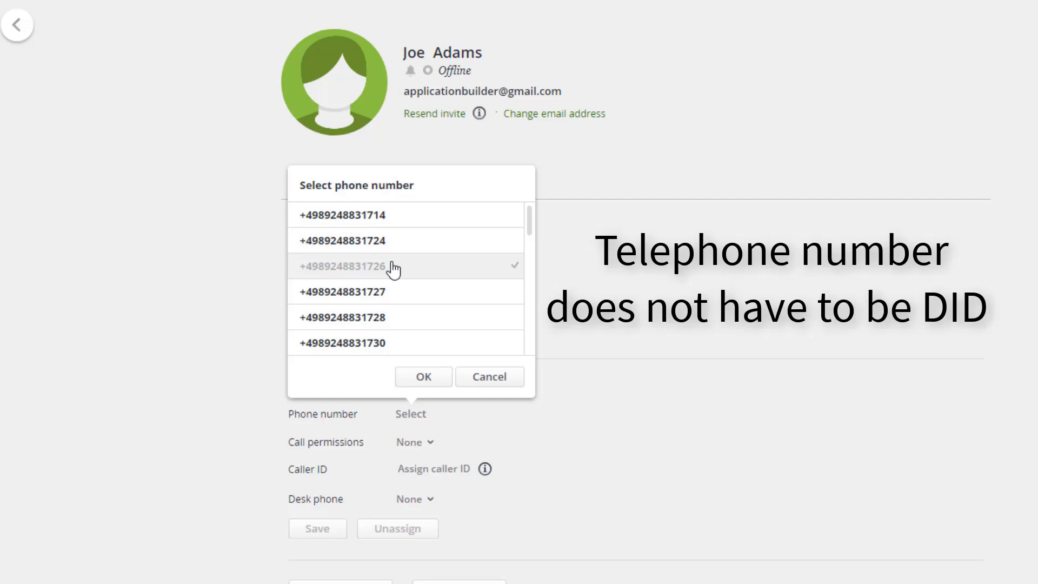
click(422, 377)
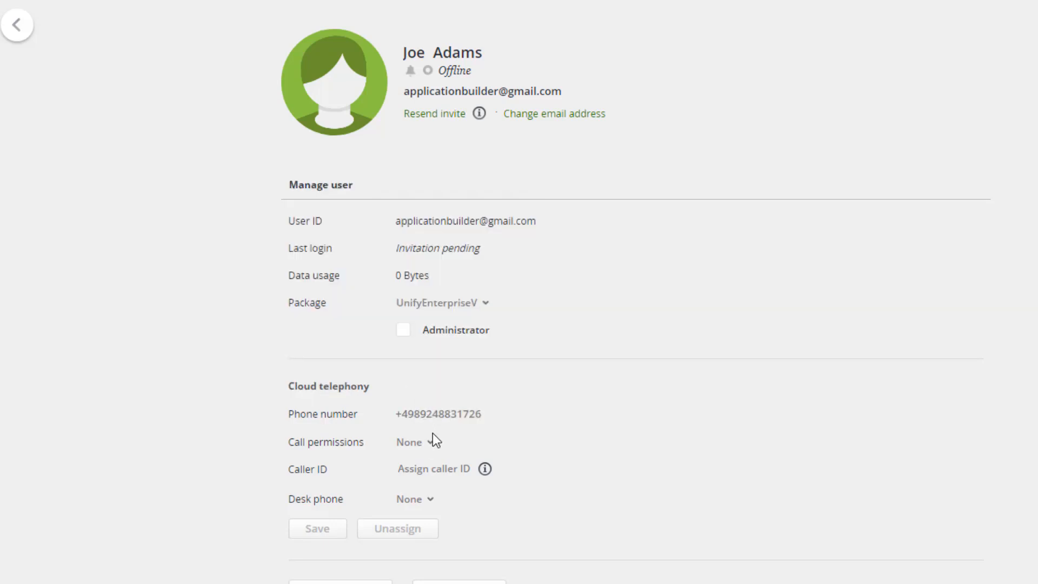
click(434, 447)
Step: Set call permissions to International, assign a Unify desk phone, and save
click(430, 465)
mouse_move(485, 471)
click(424, 543)
click(307, 530)
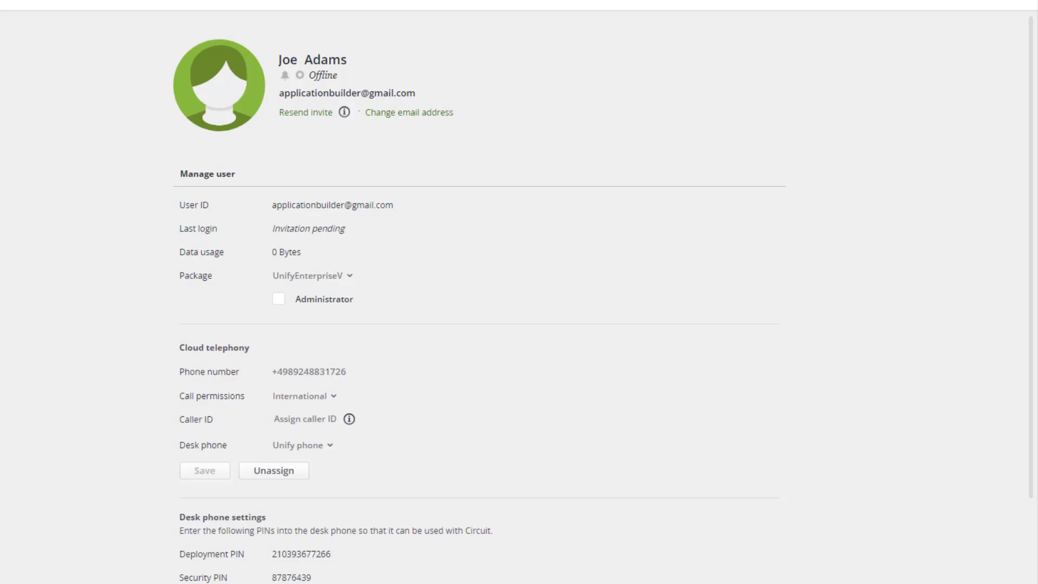
scroll(518, 292, down, 2)
mouse_move(154, 411)
mouse_down()
mouse_move(156, 452)
mouse_move(517, 412)
mouse_up()
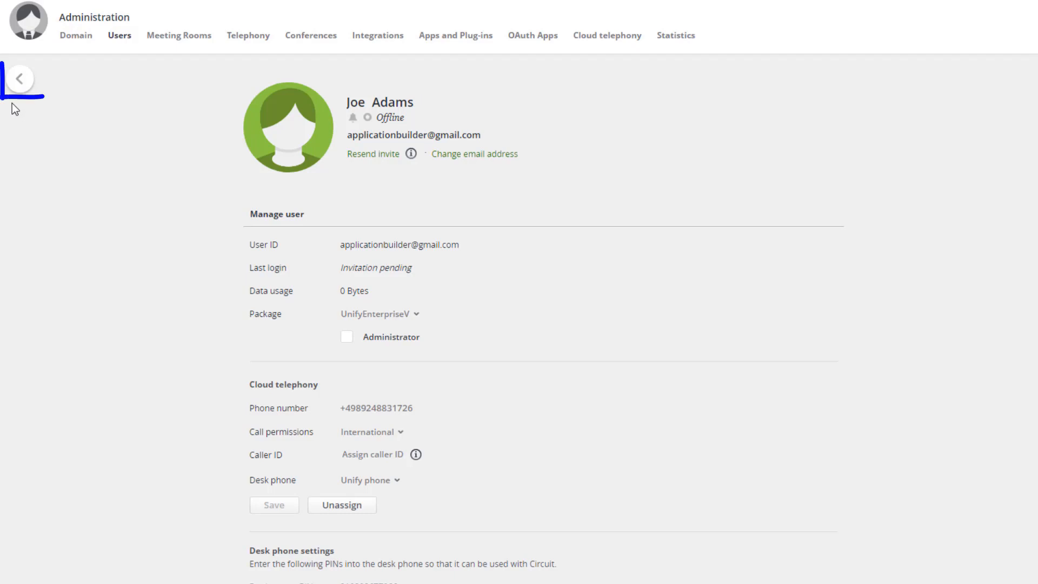
Step: Return to the Users list and begin another single-user invitation
click(20, 81)
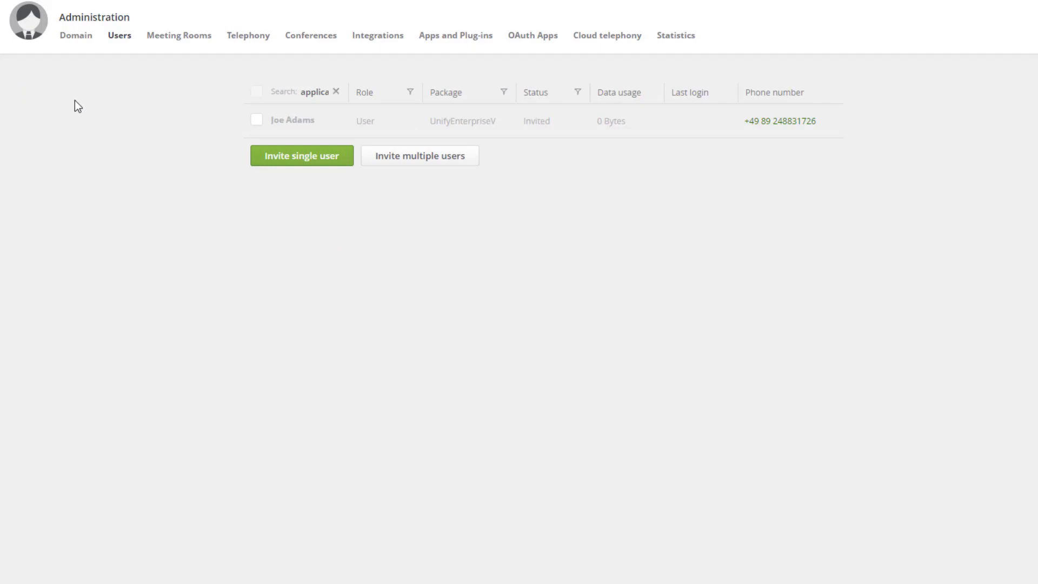
click(329, 165)
Step: Invite the second user with her first name, last name and pasted e-mail address on UnifyEnterpriseV
click(308, 177)
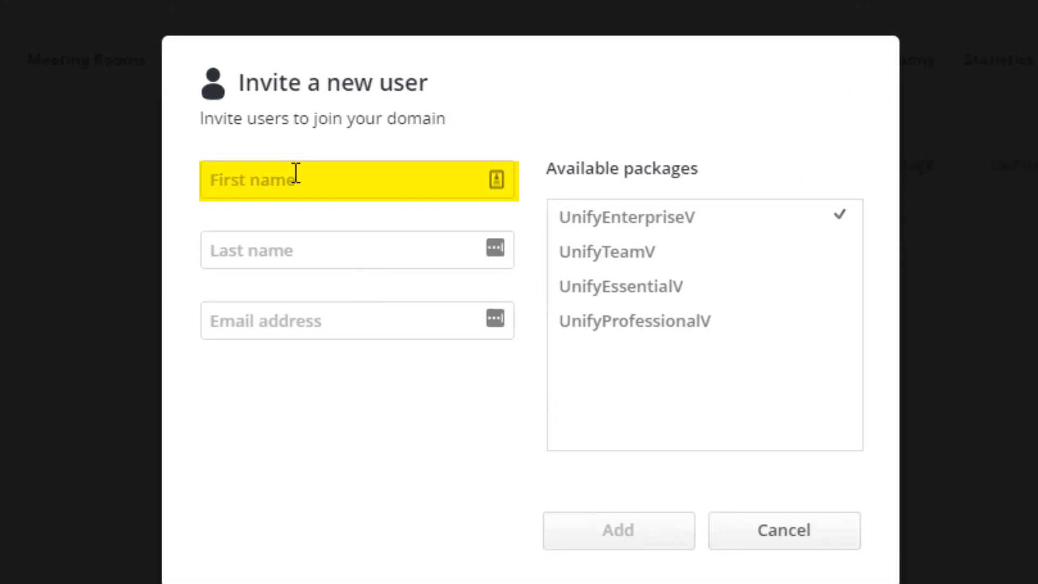
key(Tab)
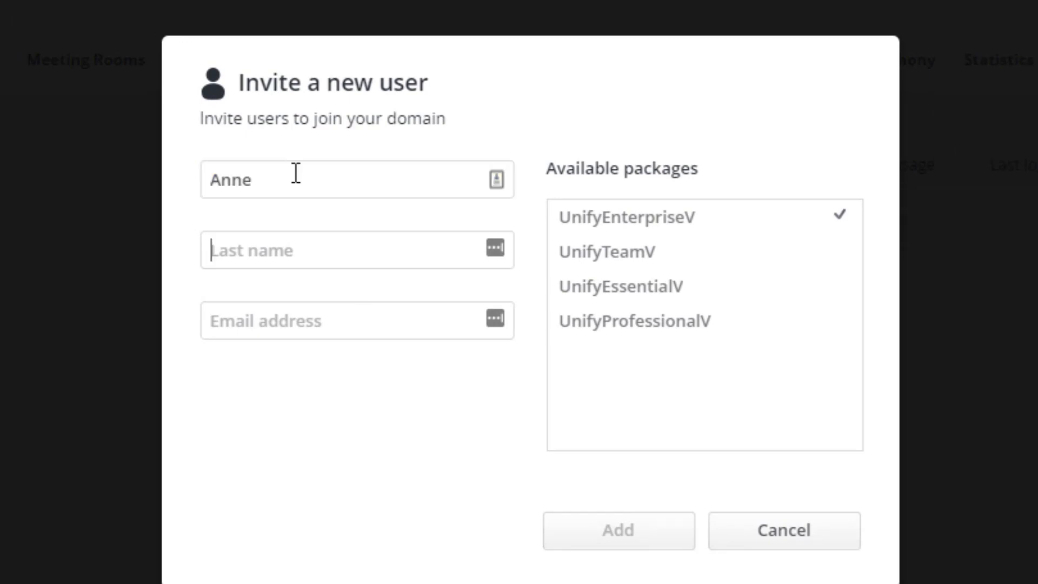
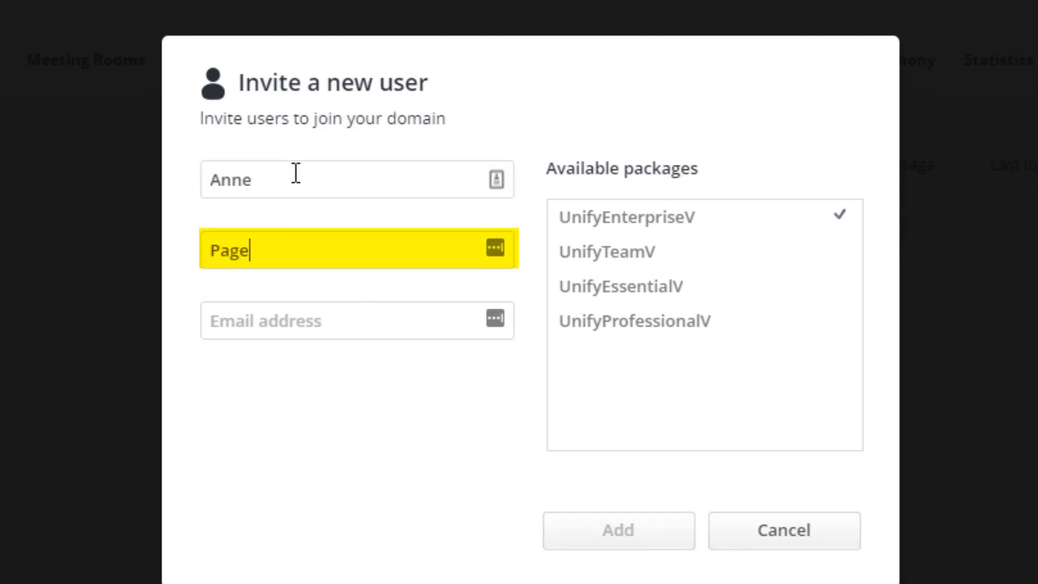
key(Tab)
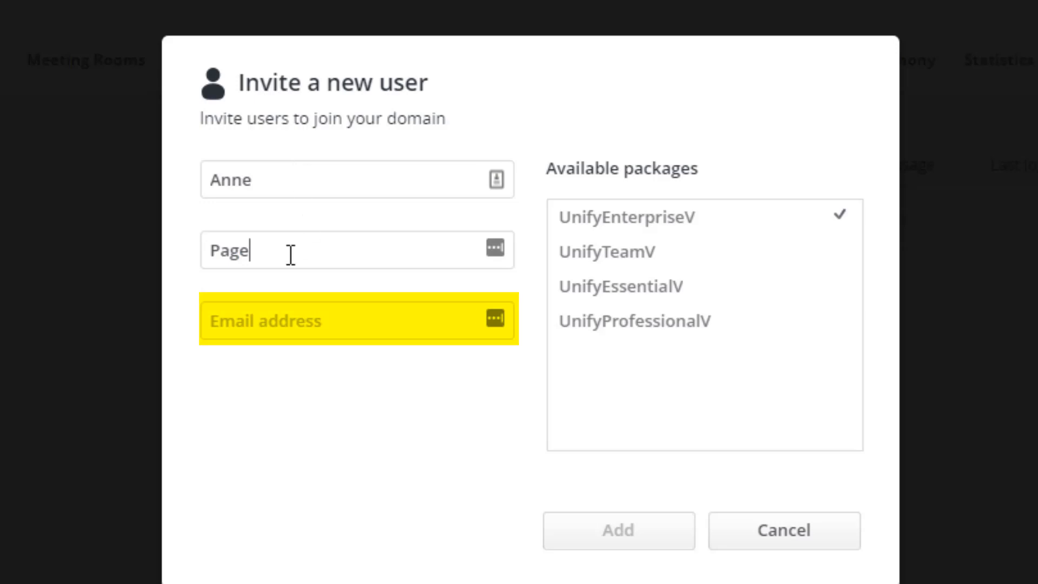
click(258, 331)
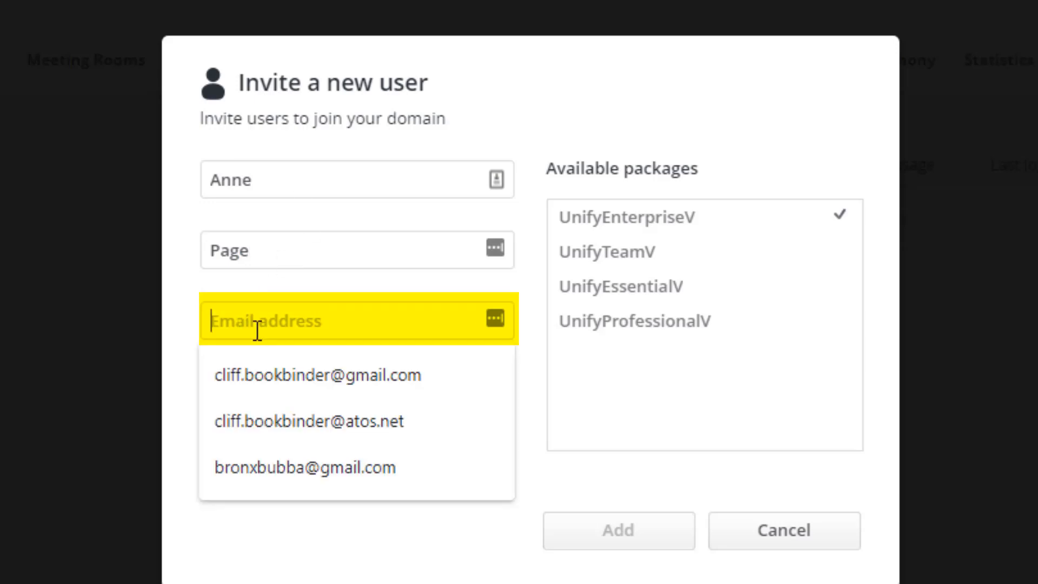
key(ctrl+v)
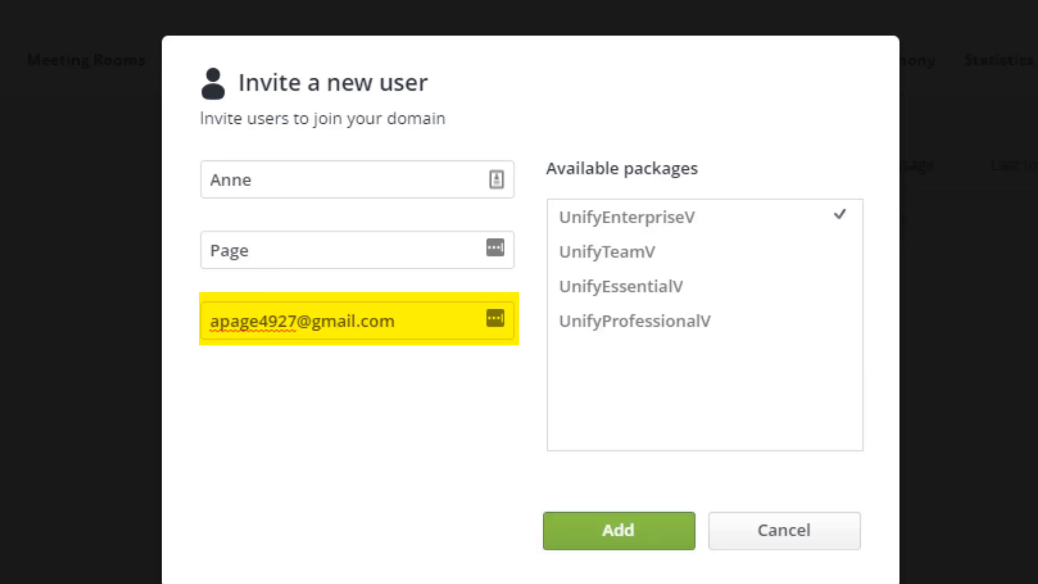
key(Tab)
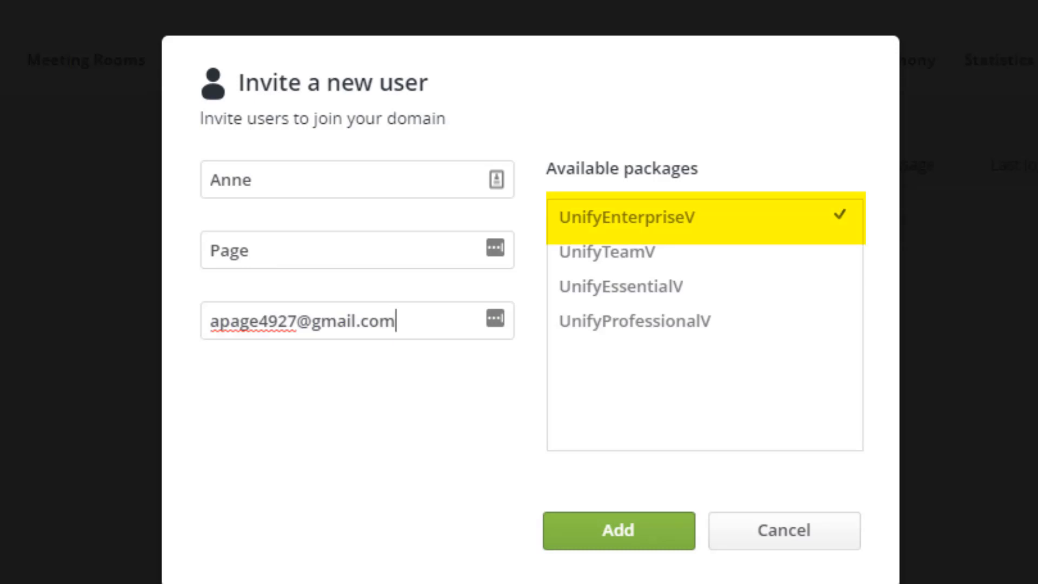
click(615, 529)
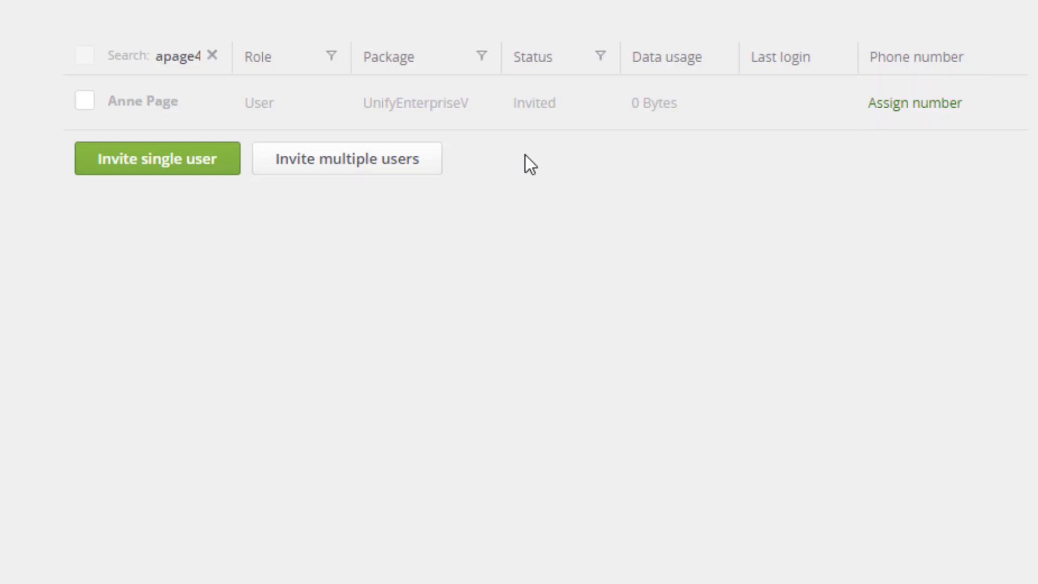
Step: Open the second user's details and assign her an available phone number
click(562, 98)
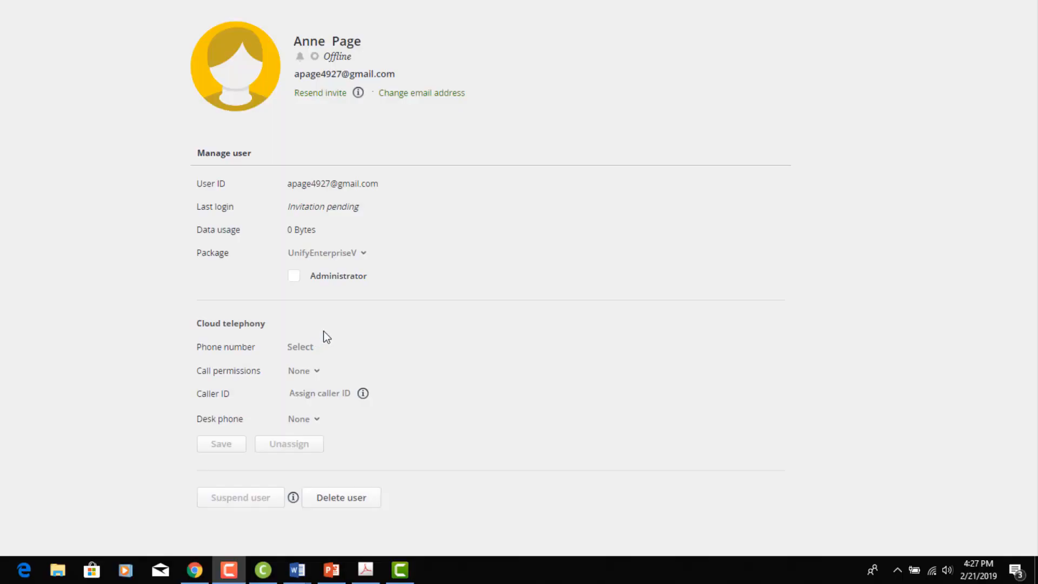
click(300, 348)
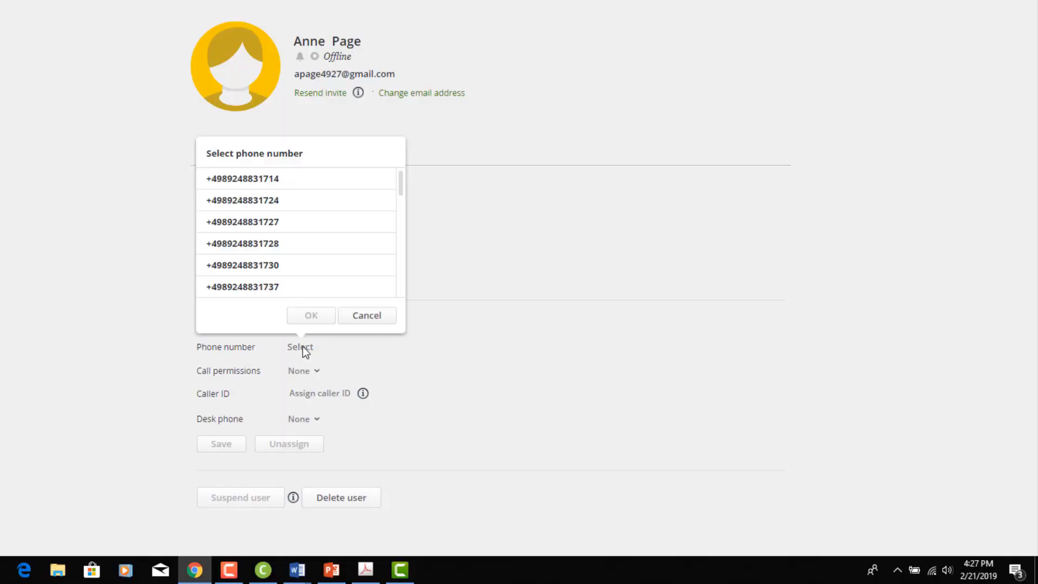
click(279, 222)
click(317, 317)
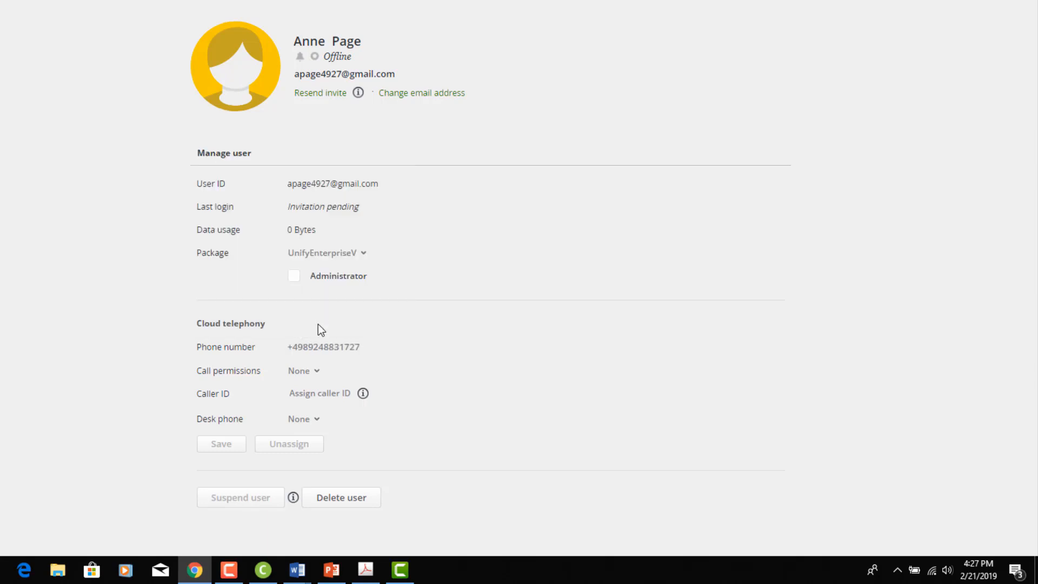
Step: Set call permissions to National, assign a Unify desk phone, and save
click(317, 372)
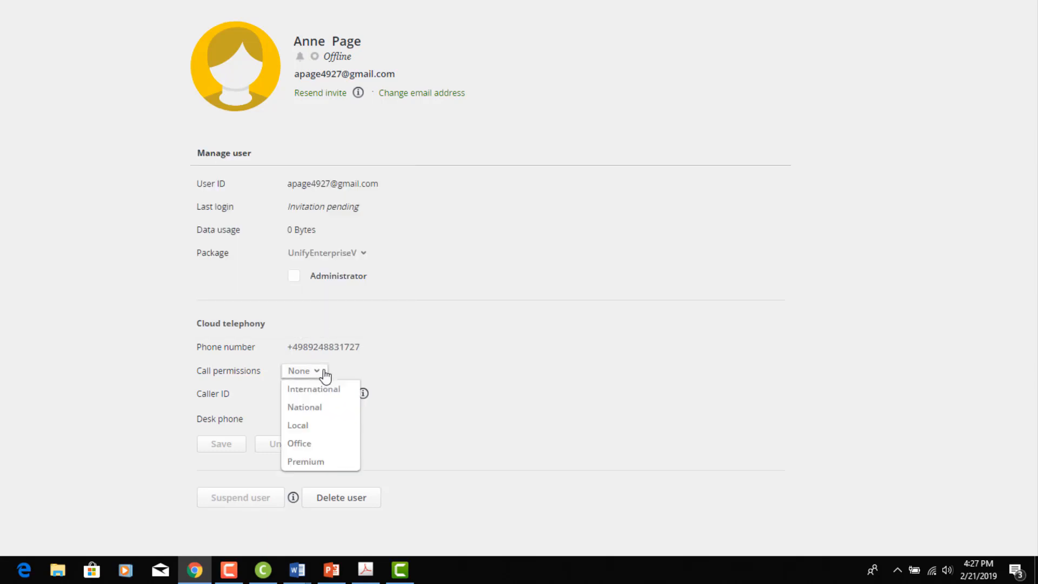
click(306, 410)
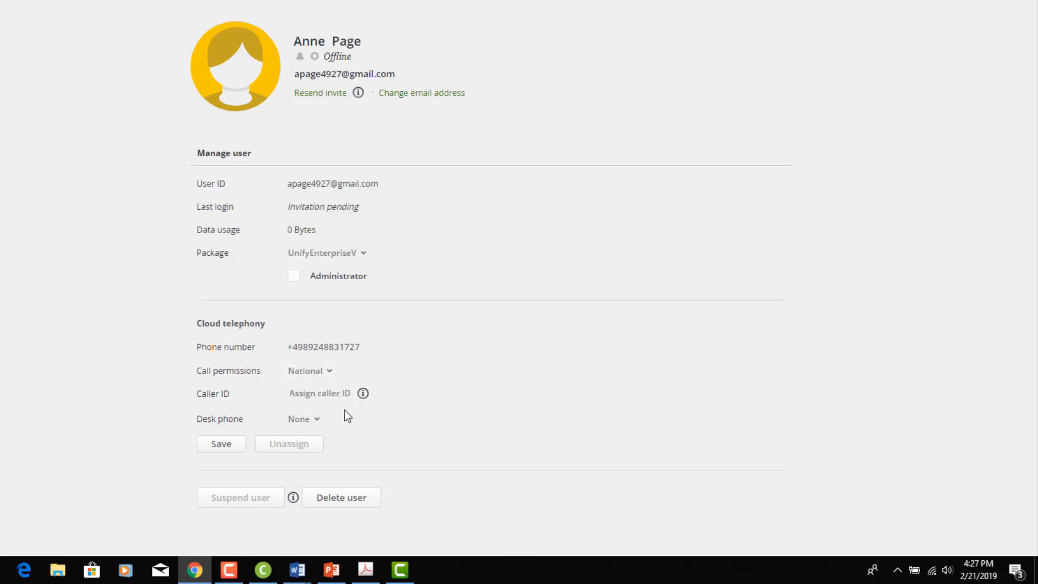
click(319, 420)
click(323, 457)
click(224, 444)
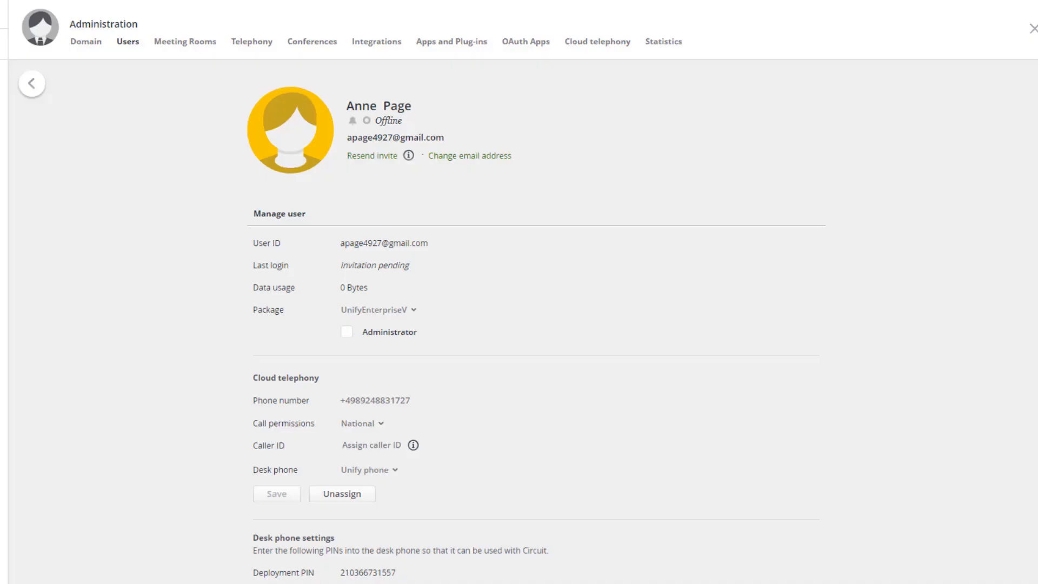
scroll(535, 324, down, 2)
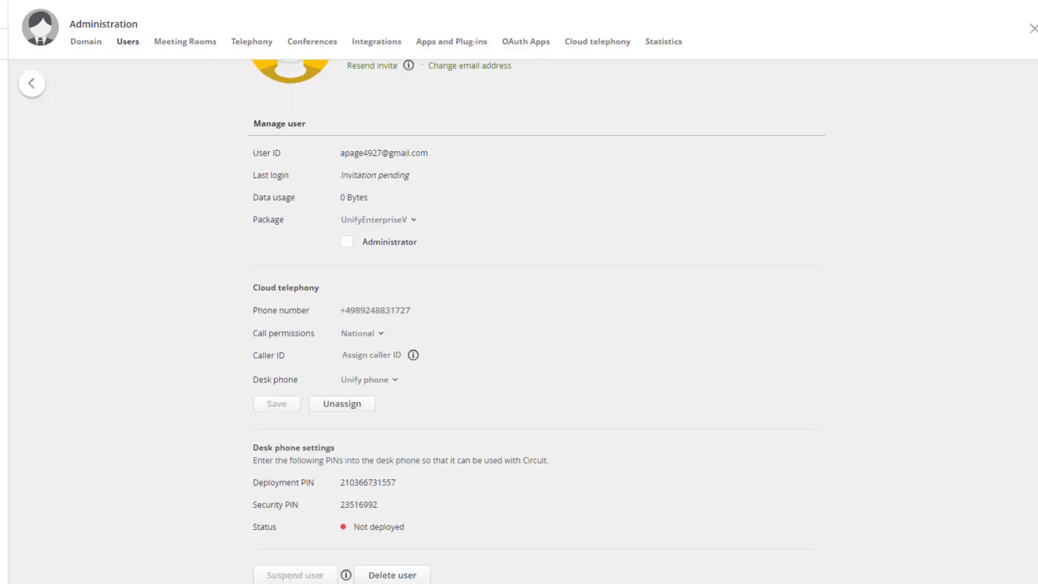